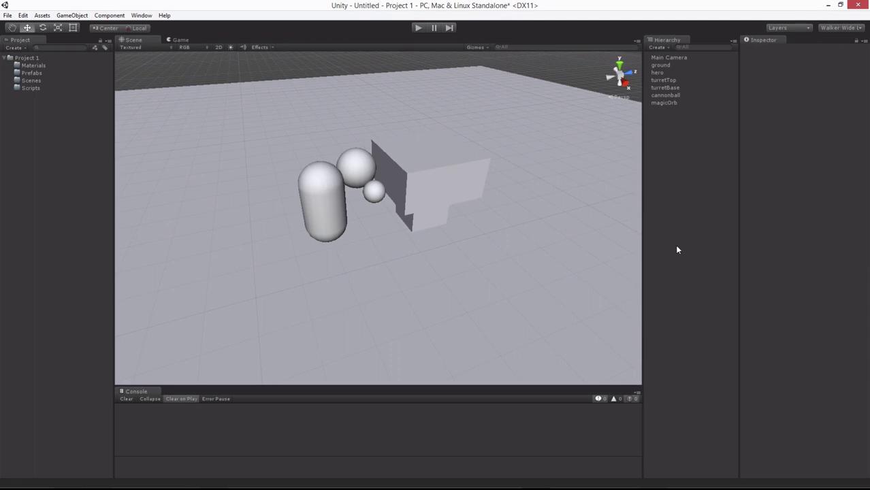
Add a Directional Light from the Hierarchy's Create menu and turn Scene view lighting on
left_click(656, 47)
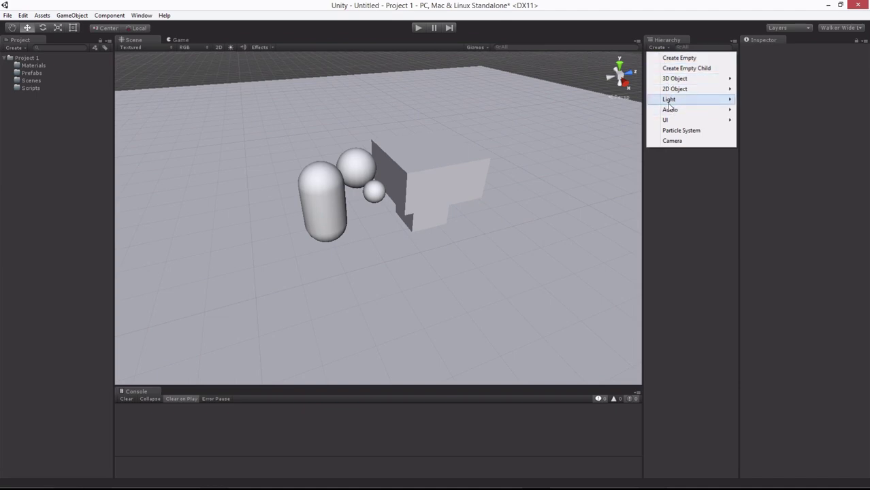
mouse_move(668, 102)
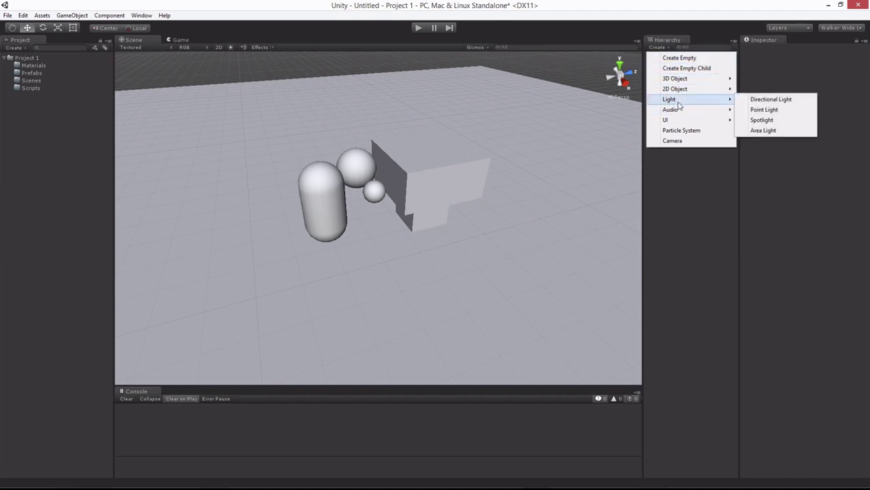
left_click(773, 102)
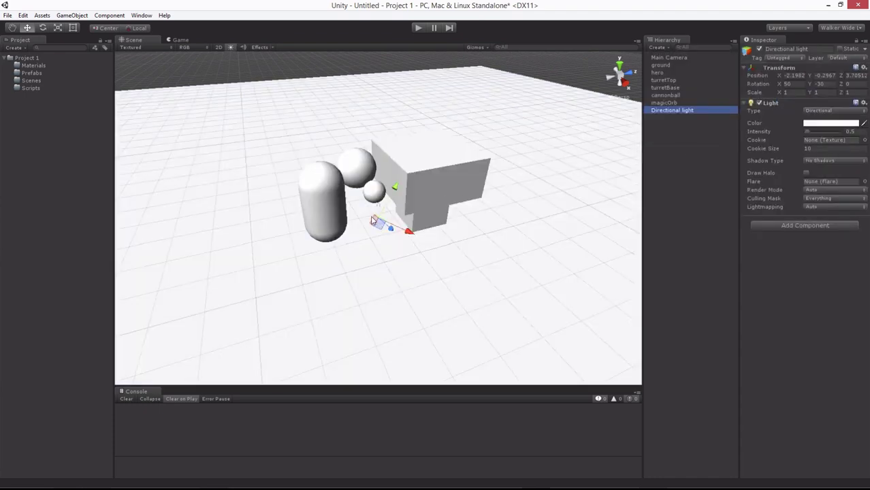
left_click(231, 48)
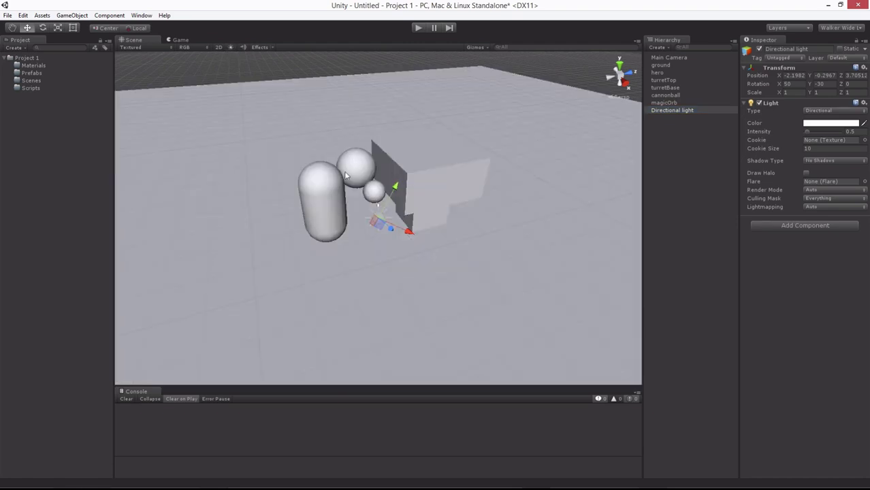
left_click(231, 47)
left_click(230, 47)
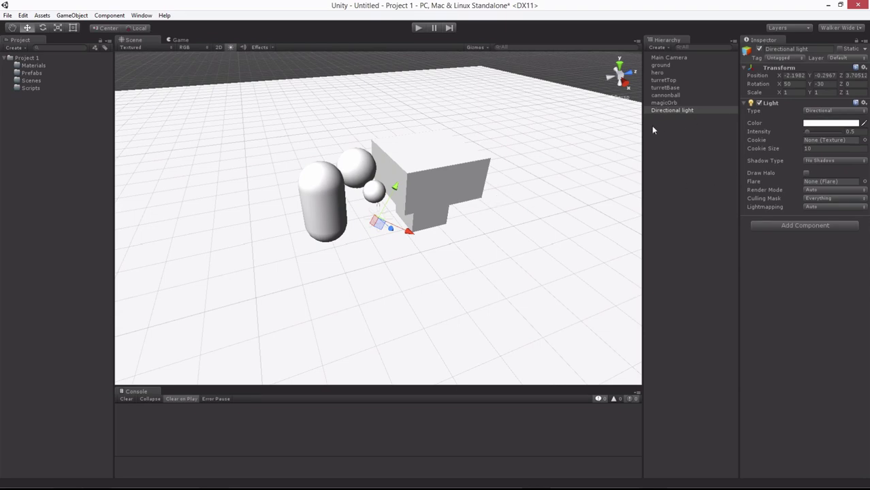
left_click(660, 110)
left_click(711, 124)
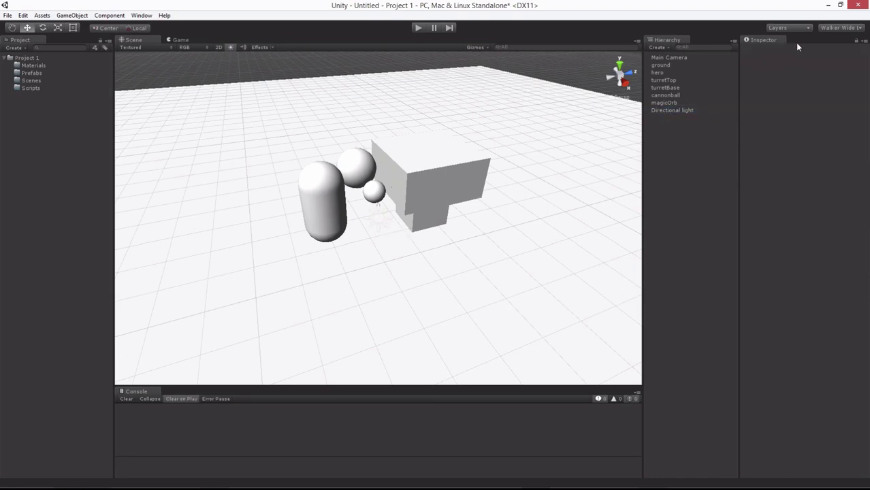
left_click(660, 110)
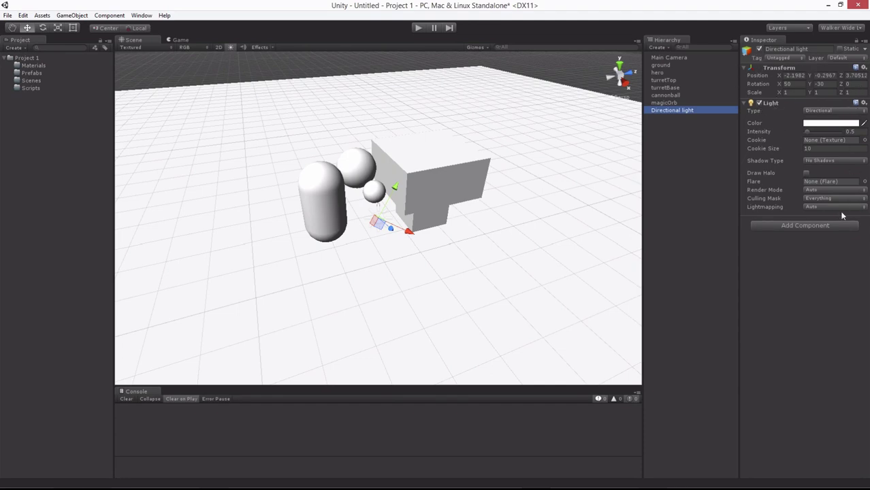
Set the Directional light's Shadow Type to Soft Shadows with Strength 0.5
left_click(755, 160)
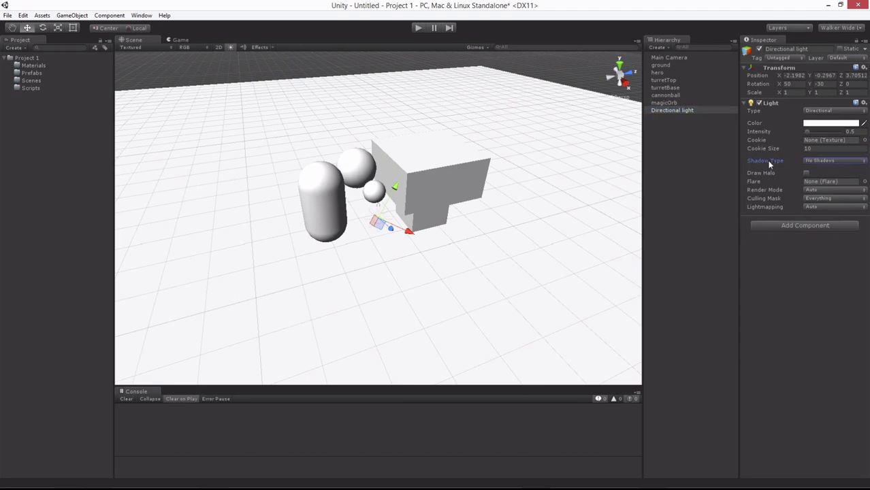
left_click(827, 161)
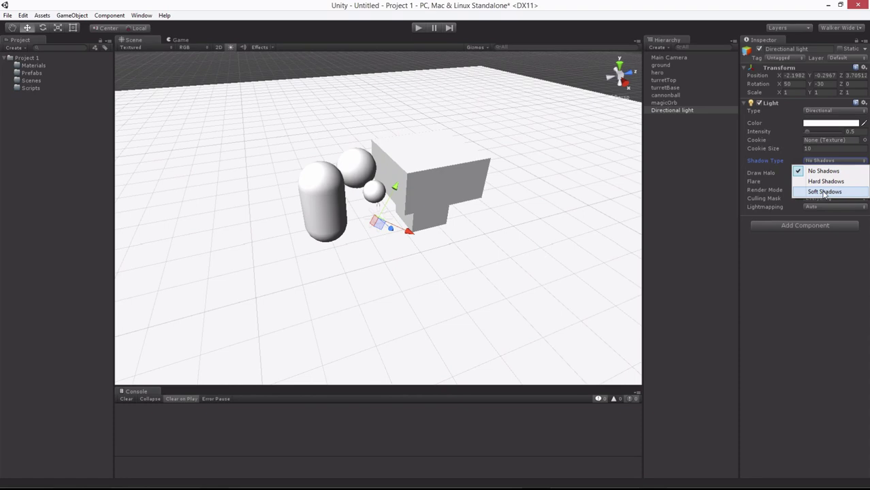
left_click(822, 192)
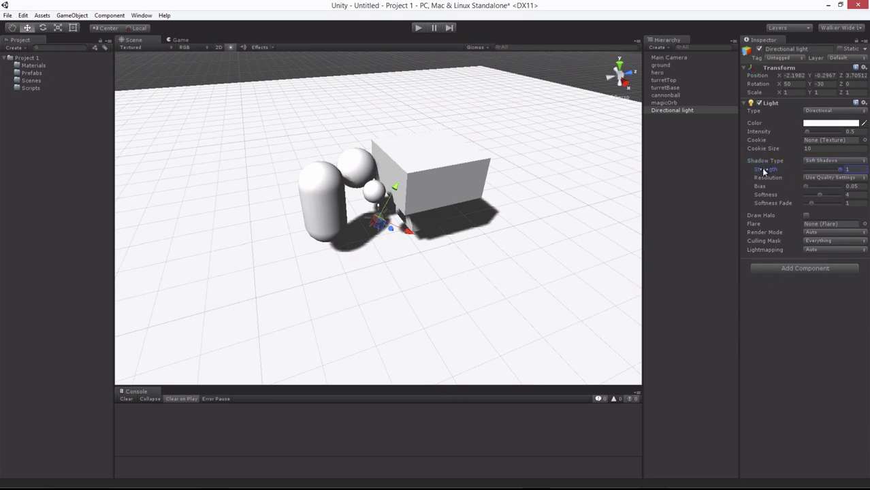
left_click_drag(842, 169, 822, 174)
left_click(856, 168)
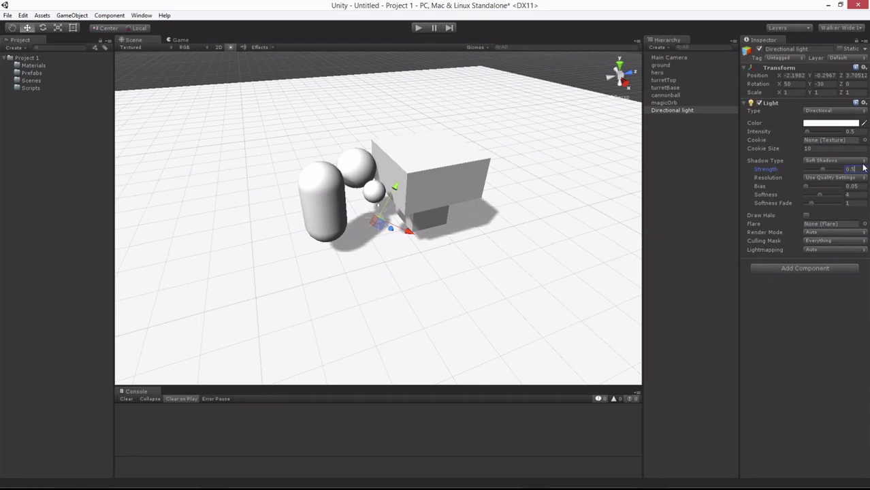
key("Return")
mouse_move(298, 207)
left_mouse_down("alt")
mouse_move(293, 247)
mouse_move(437, 305)
mouse_move(606, 283)
mouse_move(521, 255)
mouse_move(573, 197)
mouse_move(653, 200)
mouse_move(590, 258)
mouse_move(293, 213)
left_mouse_up("alt")
scroll(357, 207, "up", 8)
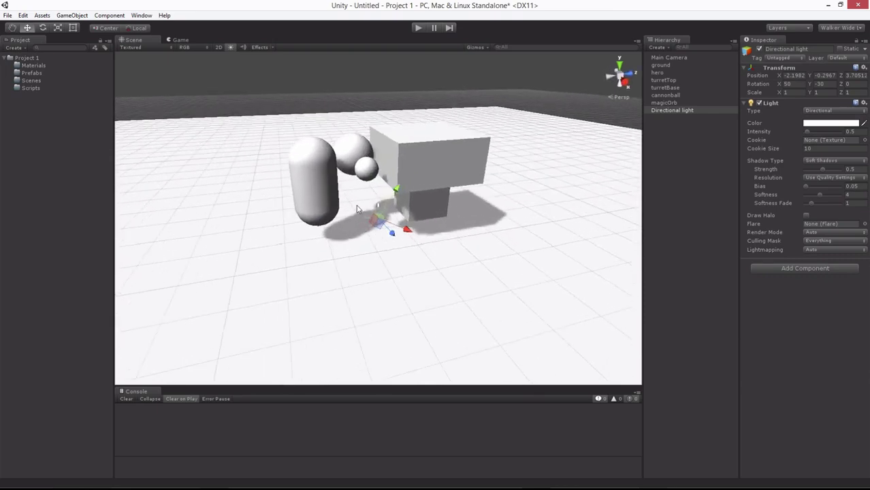
scroll(357, 203, "down", 10)
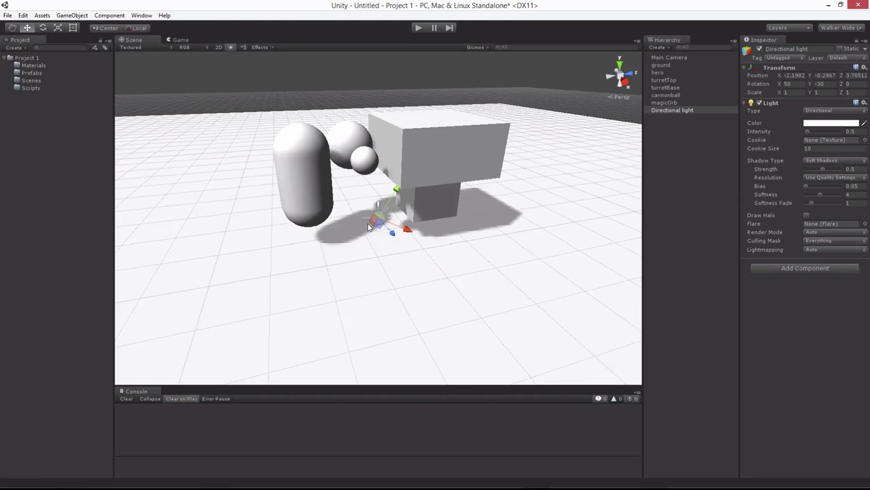
scroll(366, 221, "up", 6)
scroll(366, 221, "down", 8)
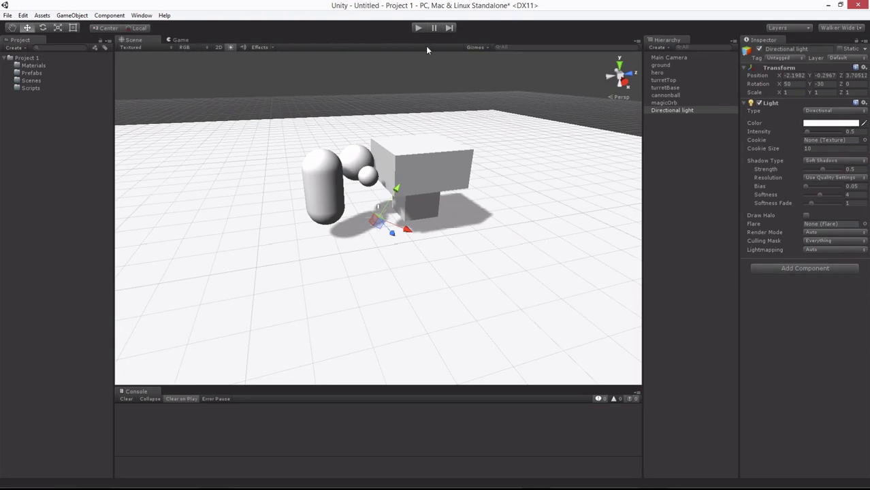
Uncheck 3D Gizmos and Show Grid in the Gizmos menu, then orbit around the turret and hero
left_click(477, 47)
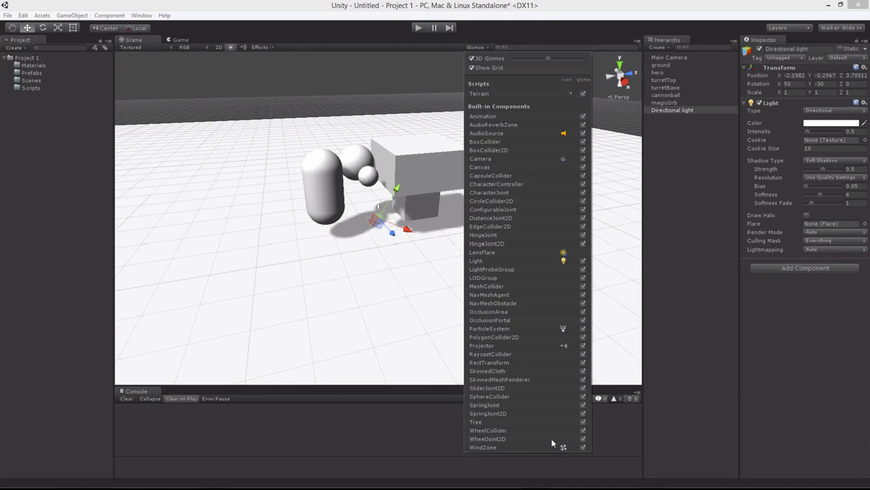
left_click(472, 59)
left_click(473, 68)
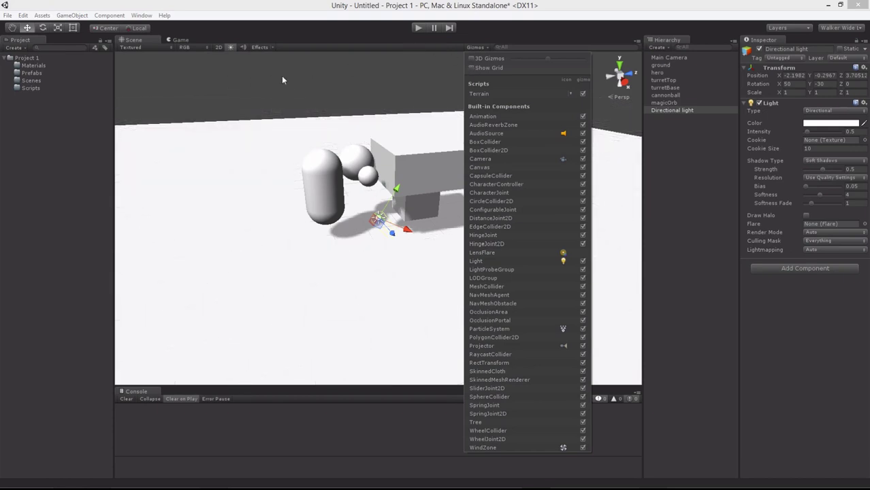
left_click(390, 80)
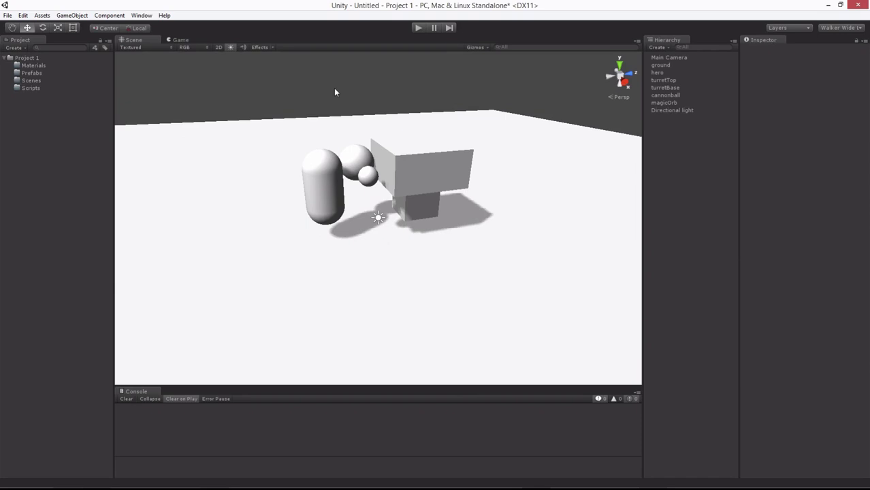
left_click_drag(529, 89, 569, 97, "alt")
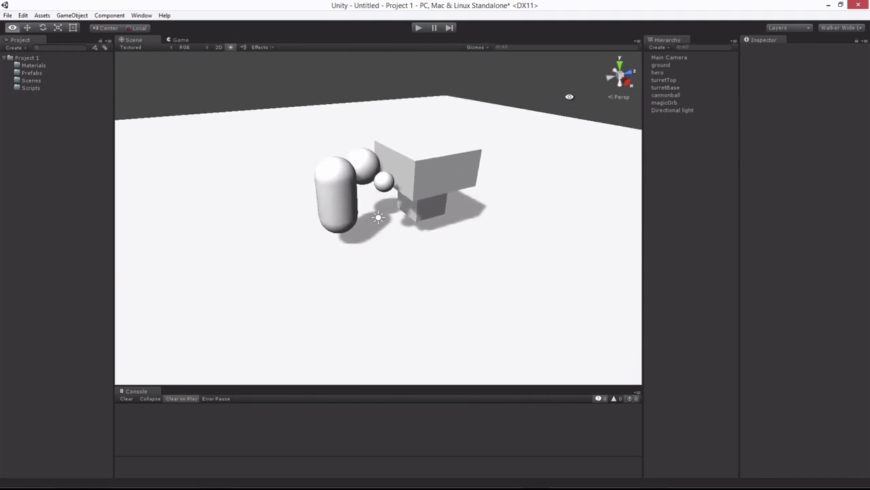
left_click_drag(234, 235, 355, 201, "alt")
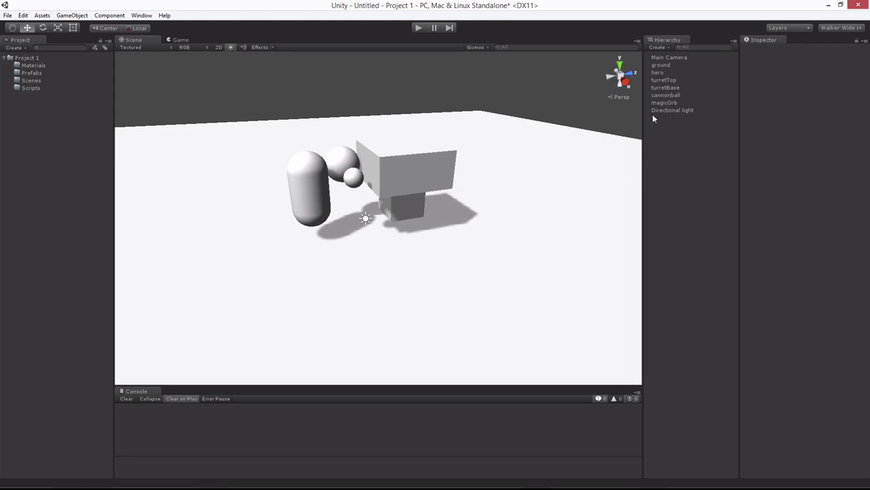
Create an empty GameObject and name it Scene_Static
left_click(656, 47)
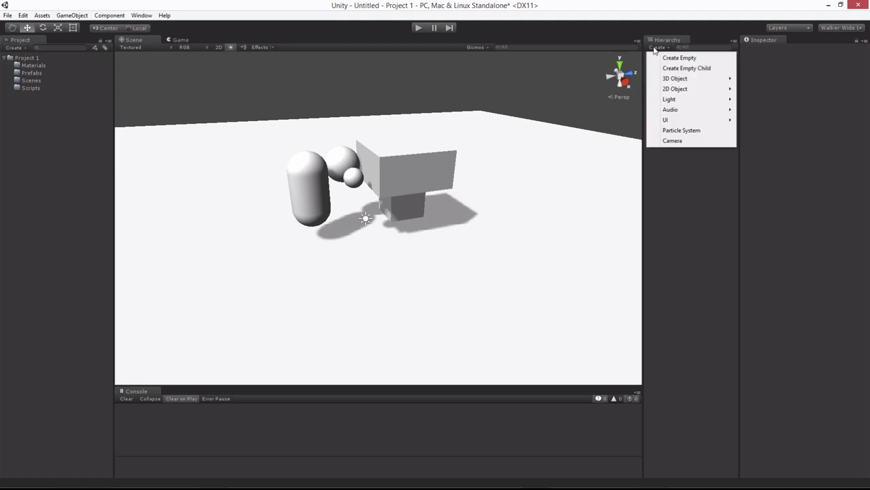
left_click(686, 62)
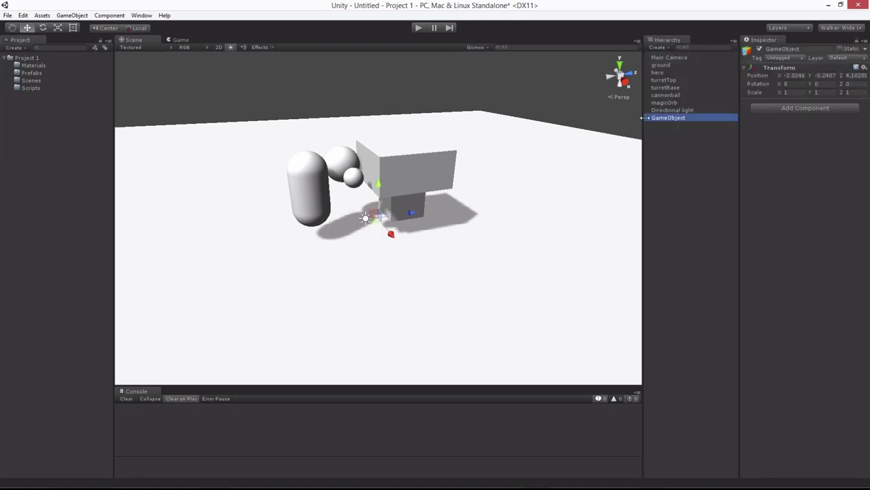
left_click(804, 49)
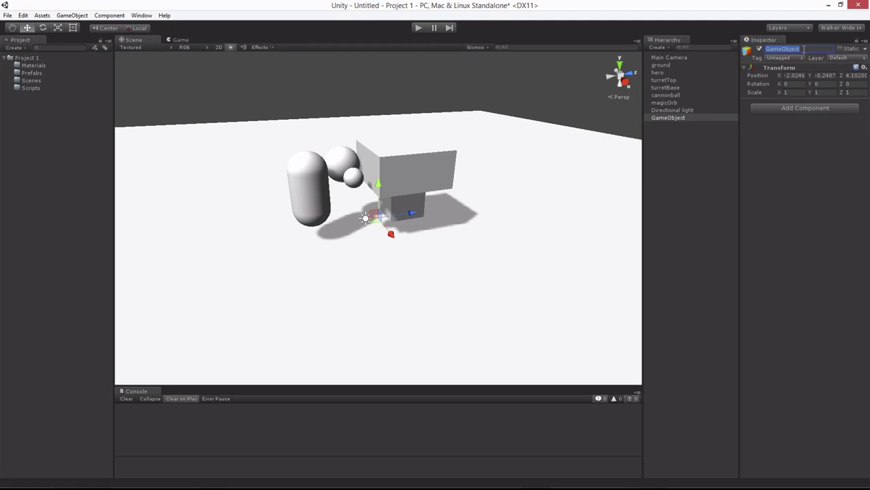
type("Scene_Static")
key("Return")
Duplicate Scene_Static and rename the copy Scene_Dynamic
left_click(667, 119)
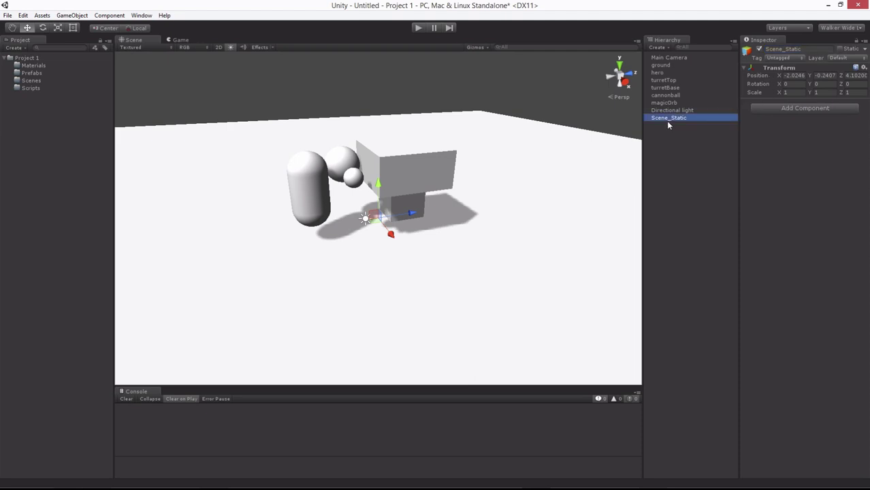
key("ctrl+d")
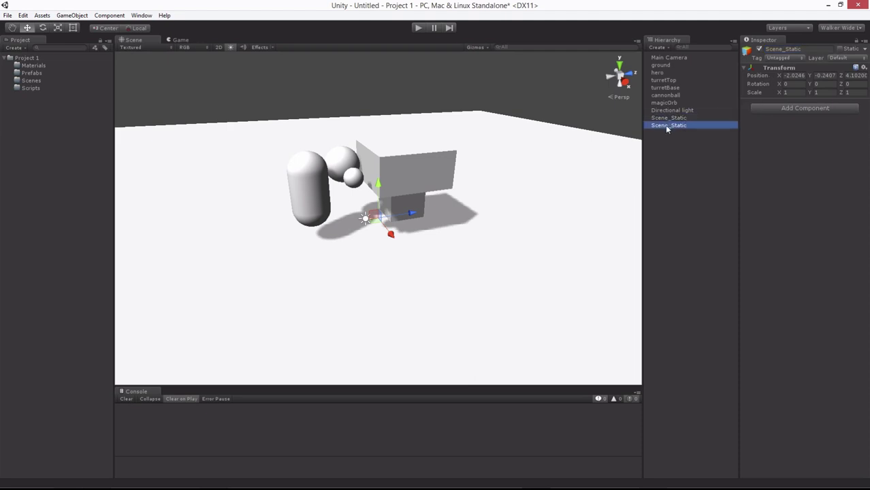
left_click(670, 126)
type("Scene_Dy")
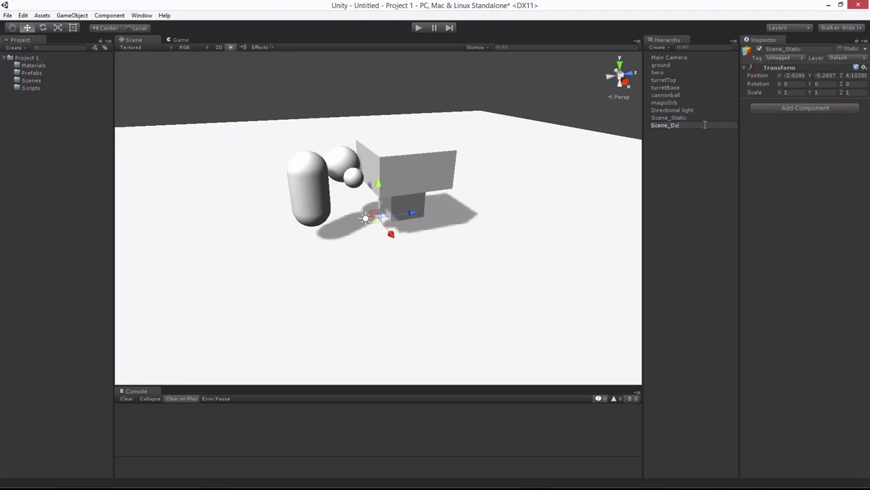
type("namic")
key("Return")
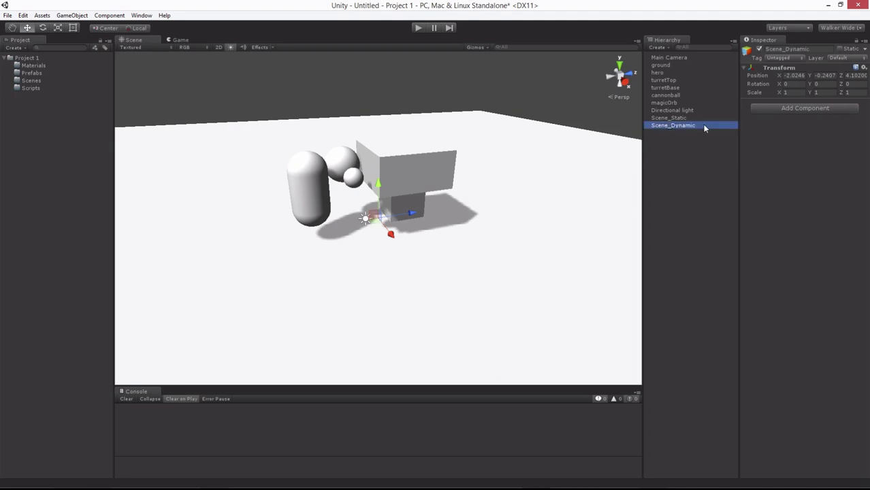
key("Up")
Select both Scene_Static and Scene_Dynamic together in the Hierarchy
left_click(668, 117)
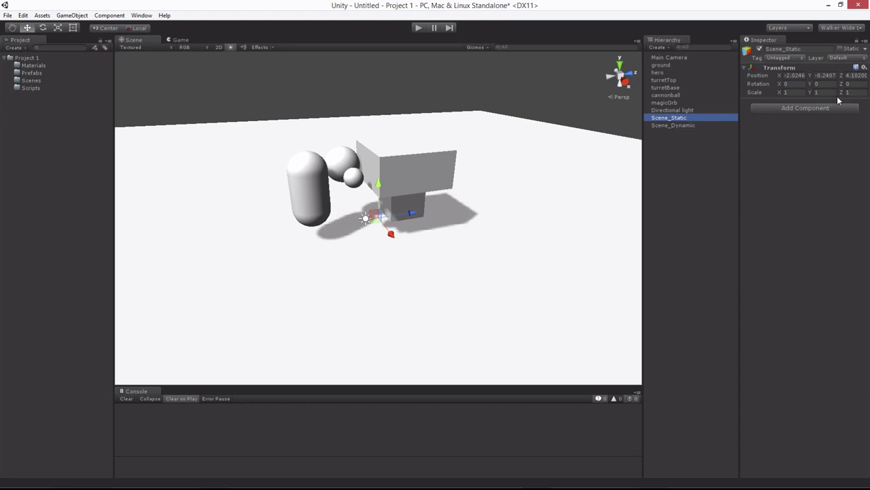
key("Down")
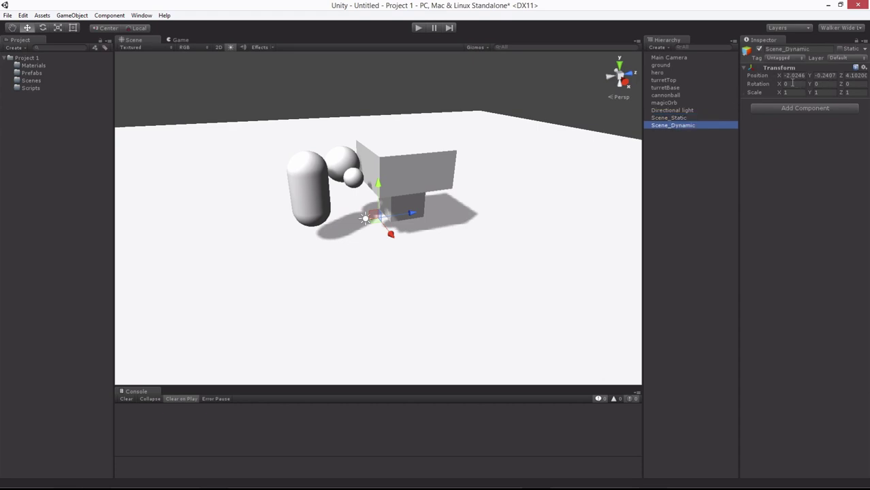
key("shift+Up")
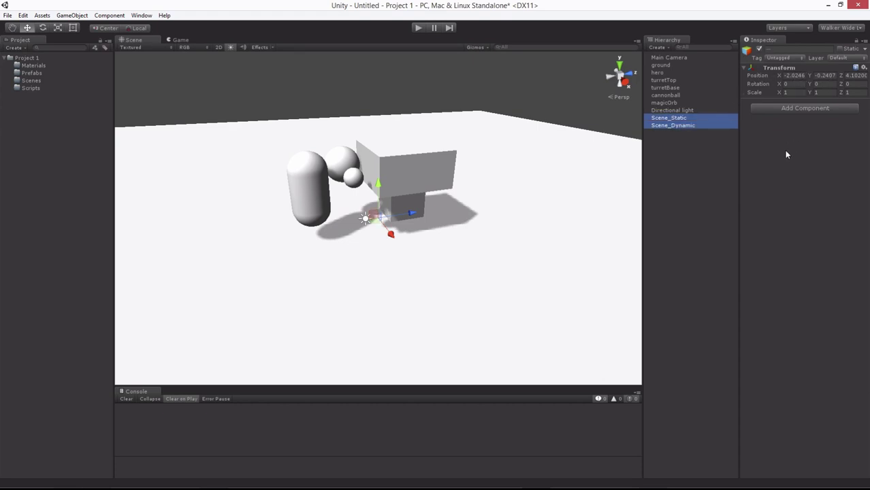
left_click(674, 154)
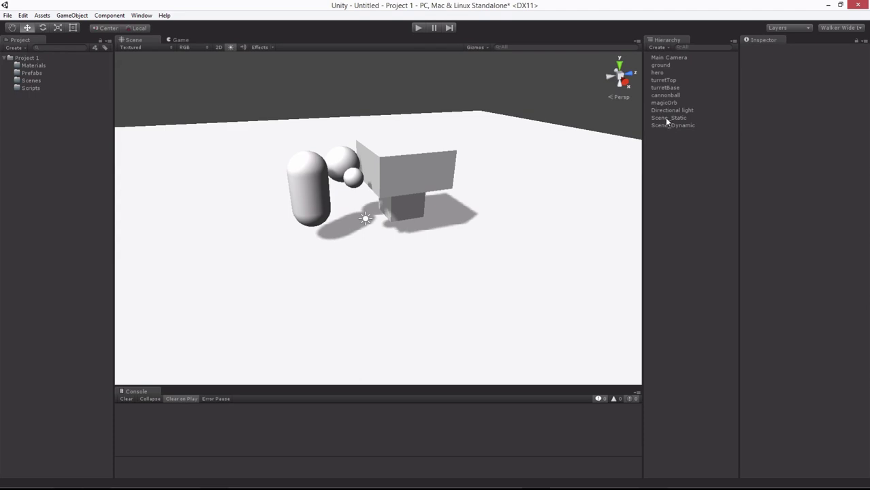
left_click(666, 118)
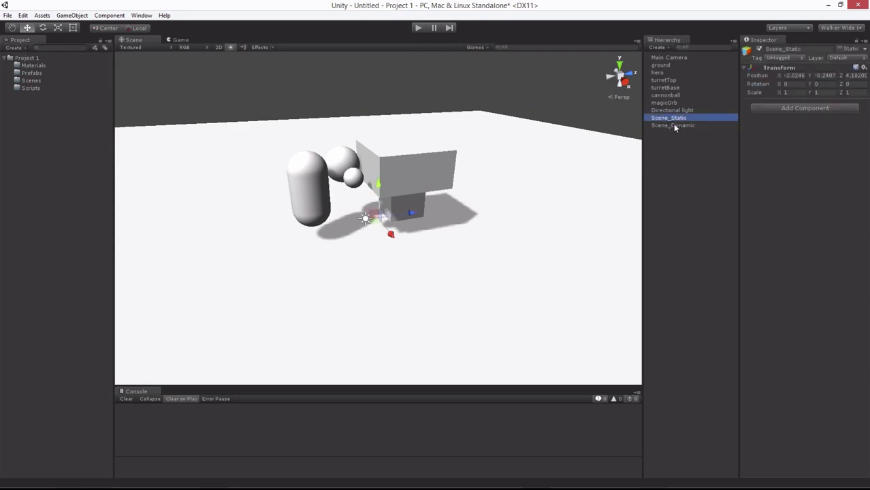
left_click(680, 126, "shift")
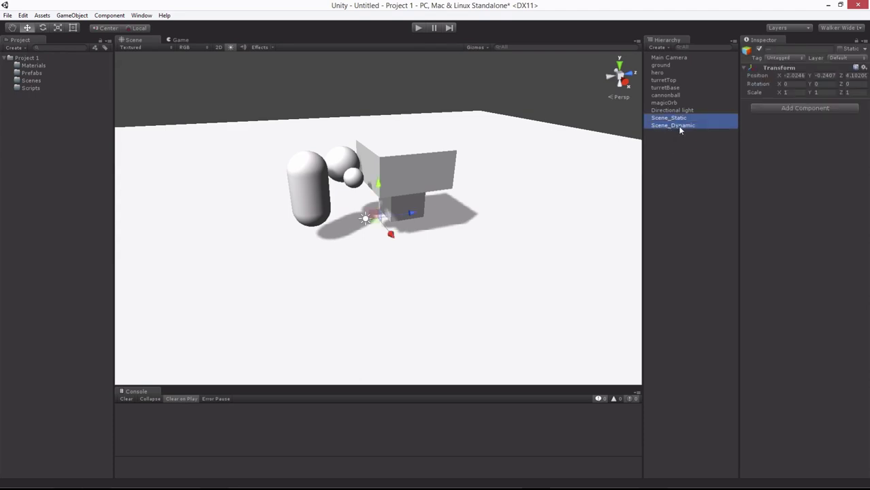
Set both groups' Transform Position to 0, 0, 0
left_click(794, 75)
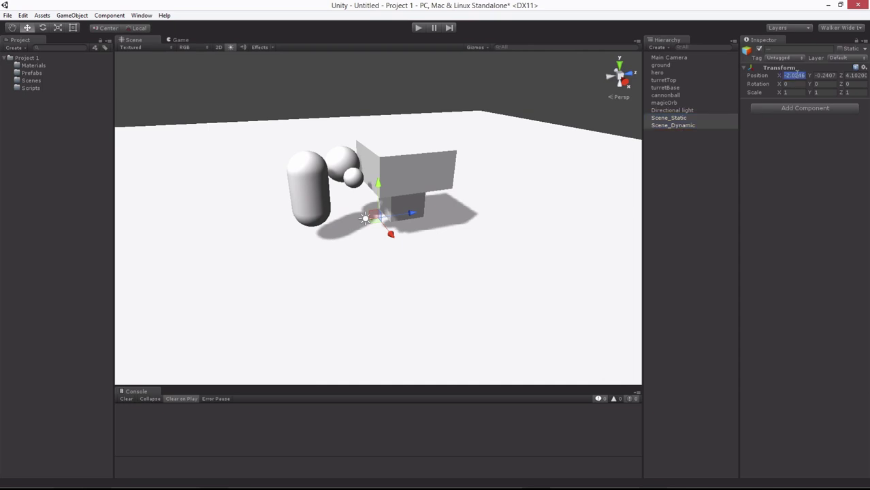
type("0")
key("Tab")
type("0")
key("Tab")
type("0")
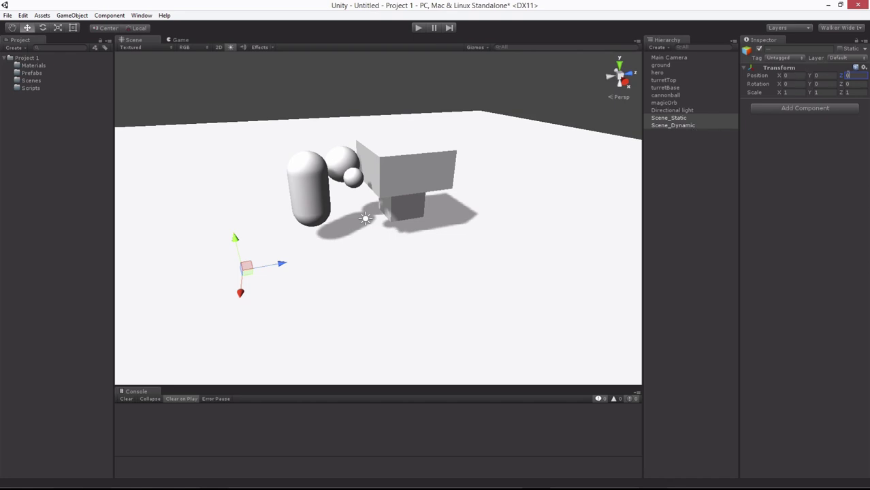
left_click(663, 130)
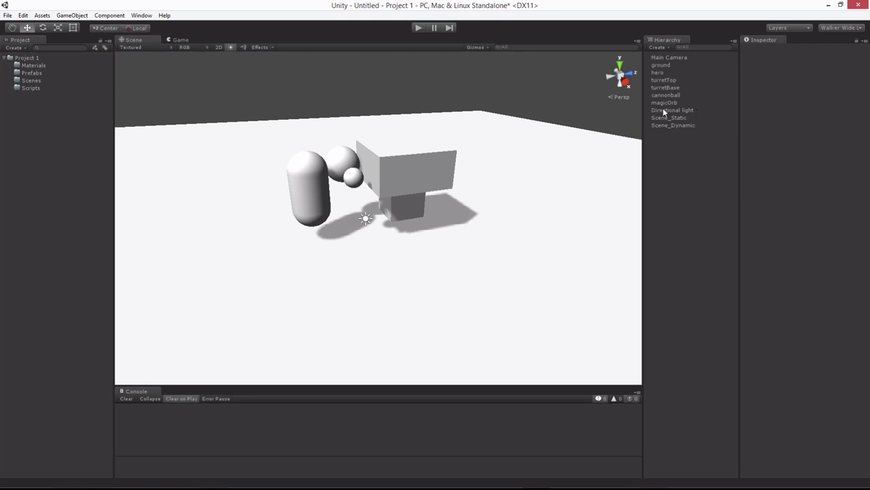
Parent Main Camera, ground and Directional light under Scene_Static
left_click(665, 110)
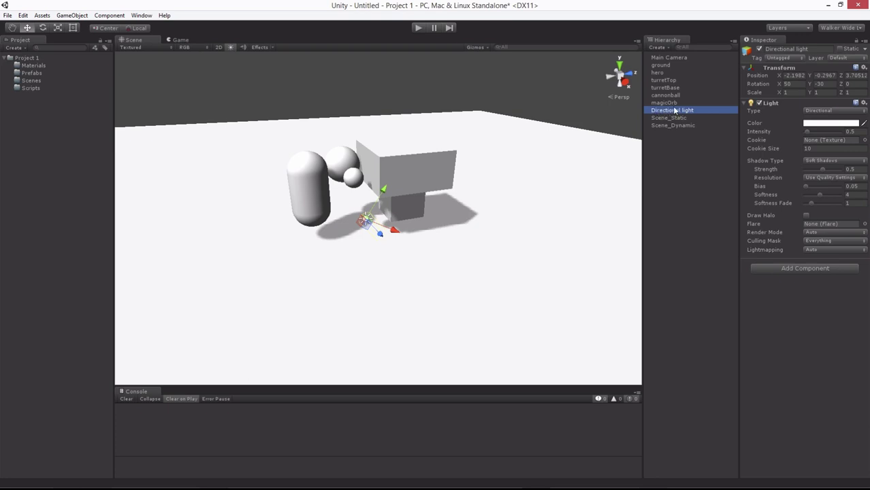
left_click(663, 58, "ctrl")
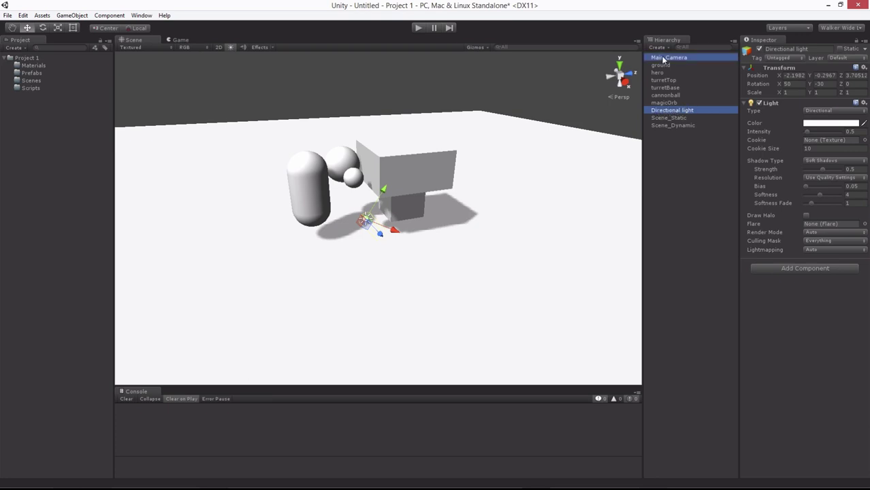
left_click(661, 65, "ctrl")
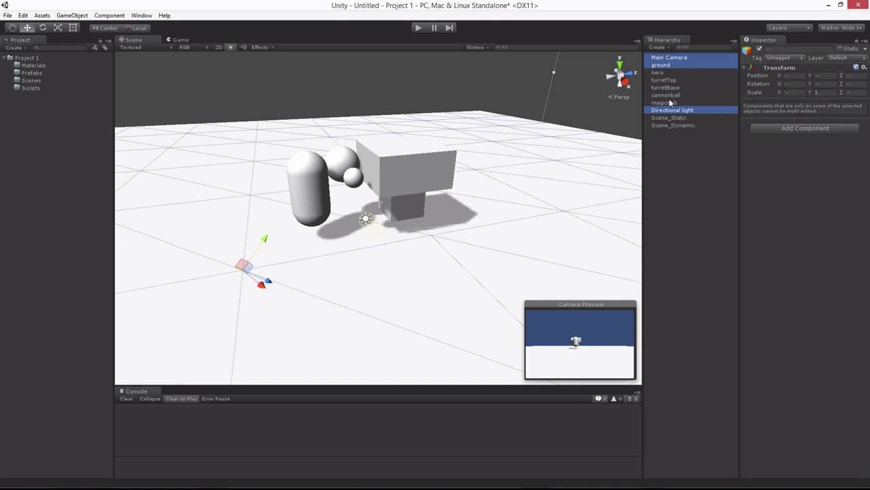
left_click_drag(662, 113, 669, 119)
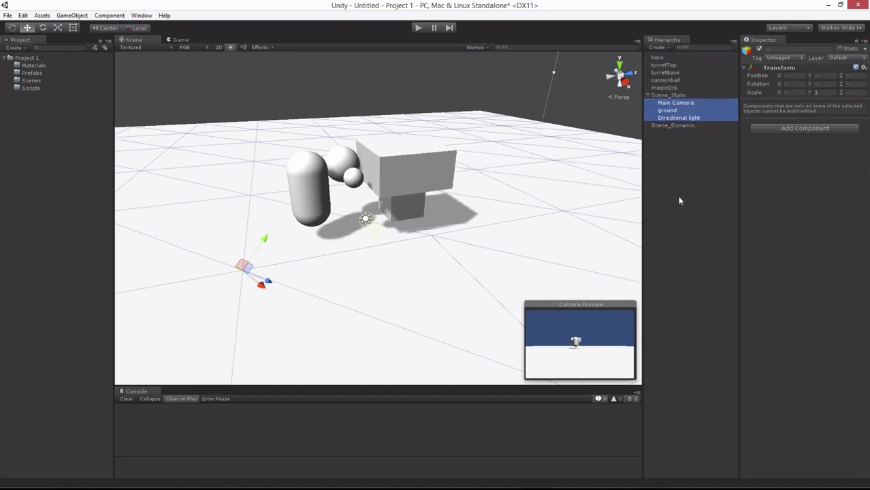
left_click(665, 133)
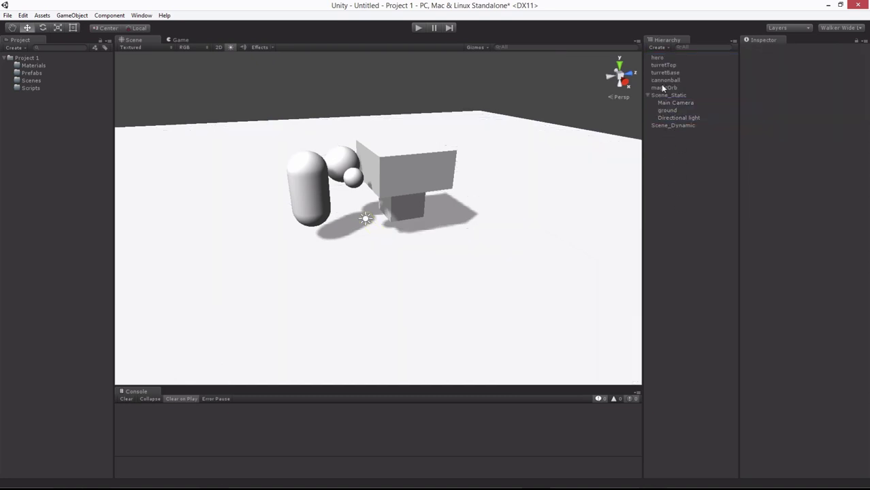
Parent hero, turretTop, turretBase, cannonball and magicOrb under Scene_Dynamic
left_click(662, 87)
left_click(656, 58, "shift")
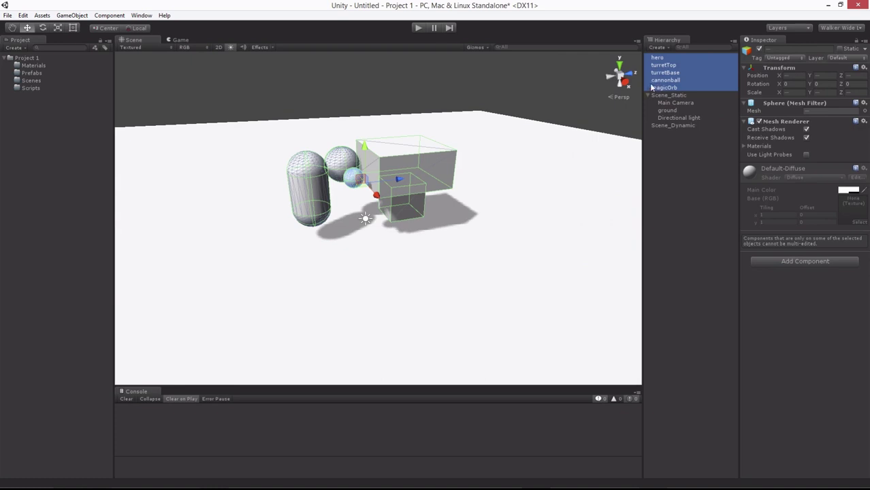
left_click_drag(658, 88, 673, 125)
left_click(685, 165)
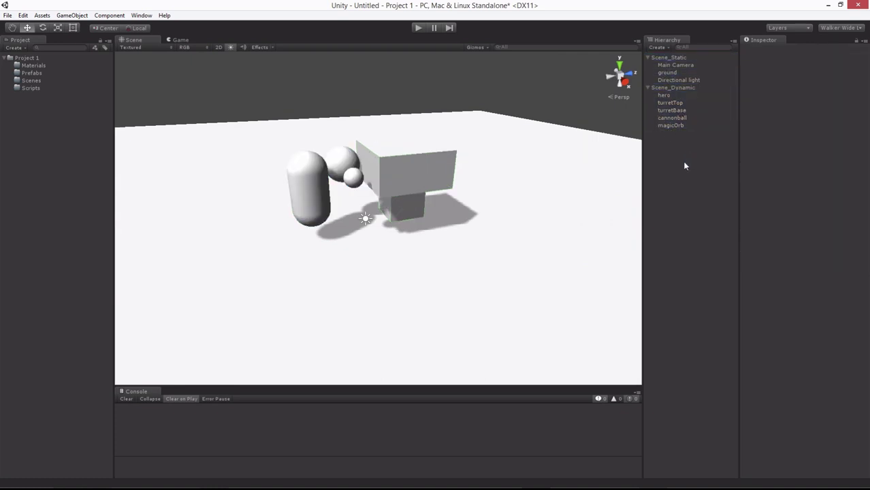
left_click(648, 86)
left_click(647, 57)
left_click(648, 65)
left_click(648, 57)
Orbit the Scene view and use GameObject > Align With View to snap Main Camera to it
left_click(671, 65)
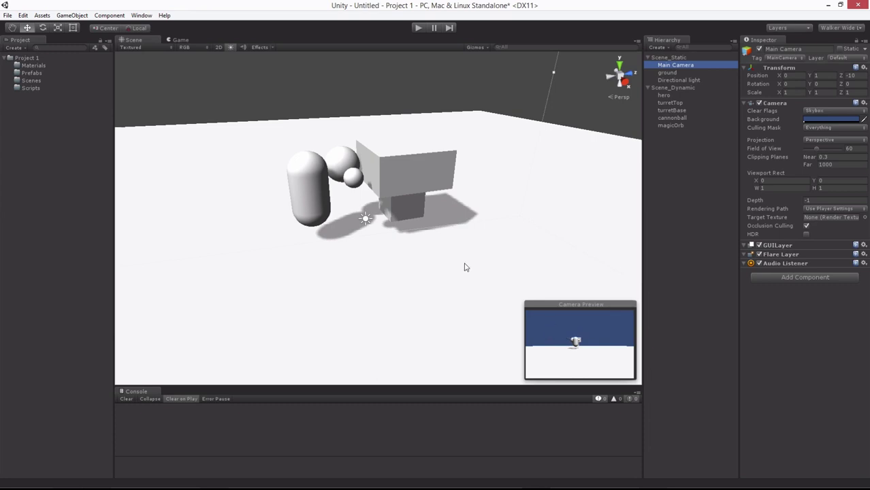
left_click_drag(265, 168, 317, 192, "alt")
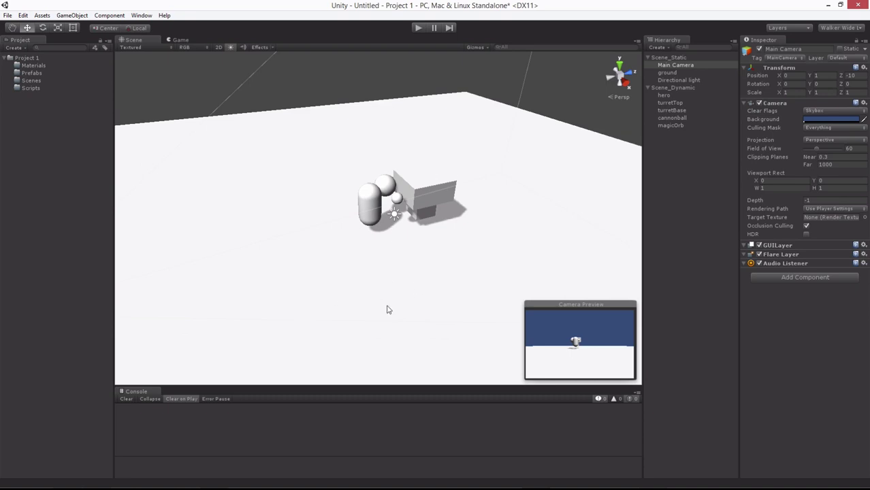
left_click(674, 65)
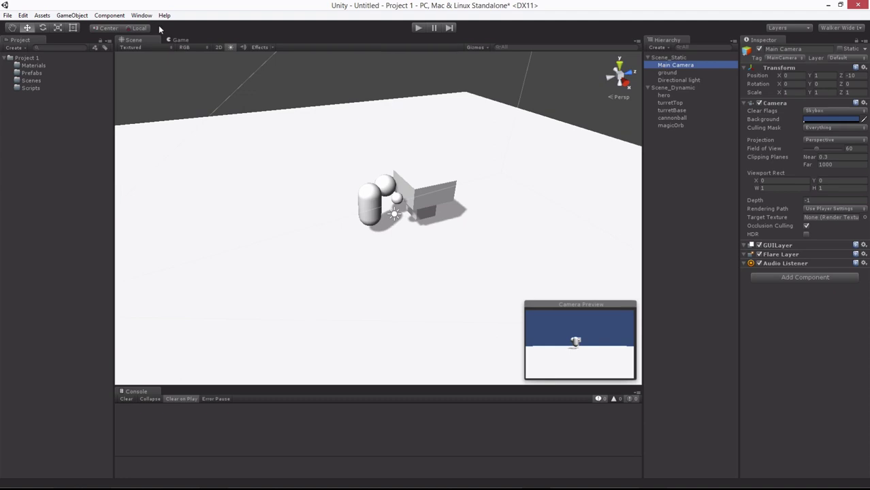
left_click(72, 16)
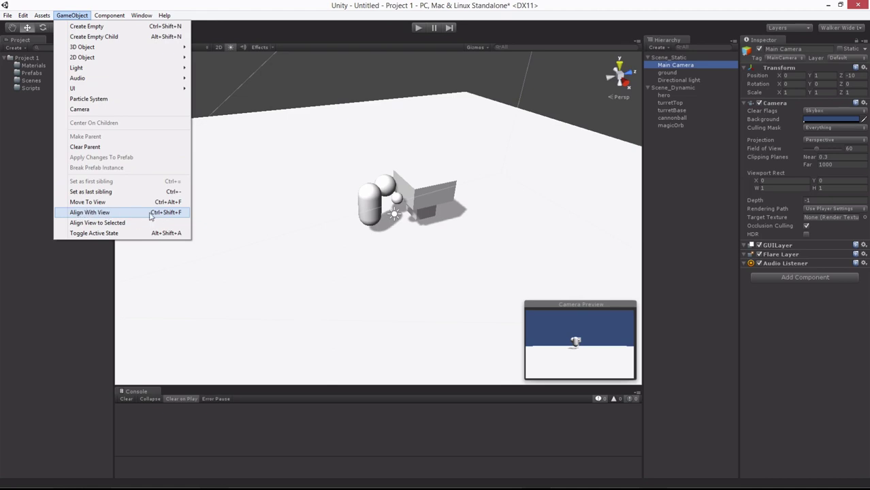
left_click(92, 213)
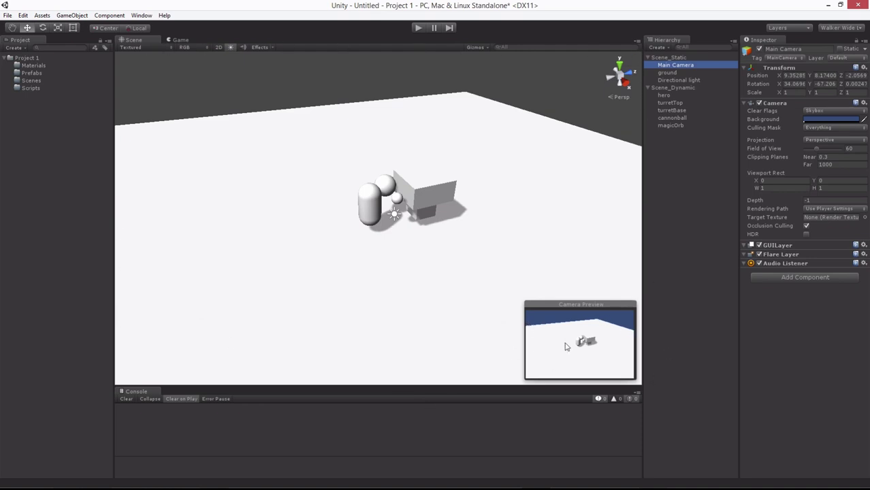
Check the camera's framing in the Game view, then return to the Scene view
left_click(181, 41)
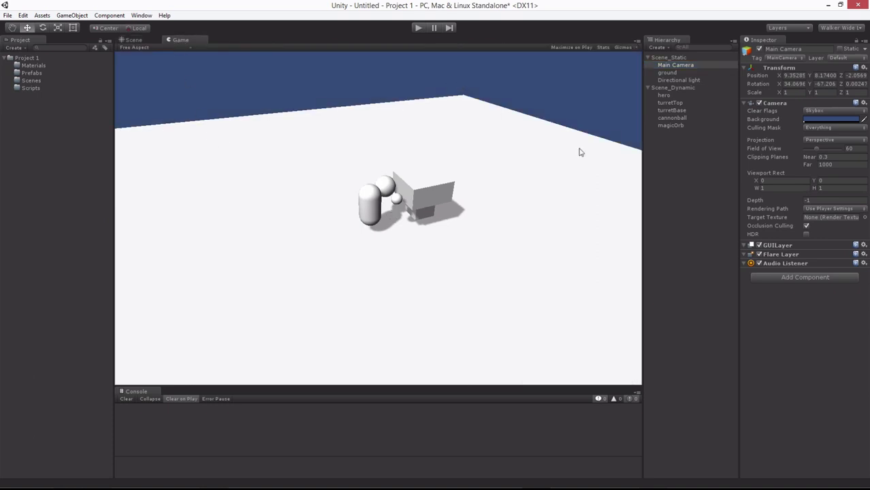
left_click(133, 41)
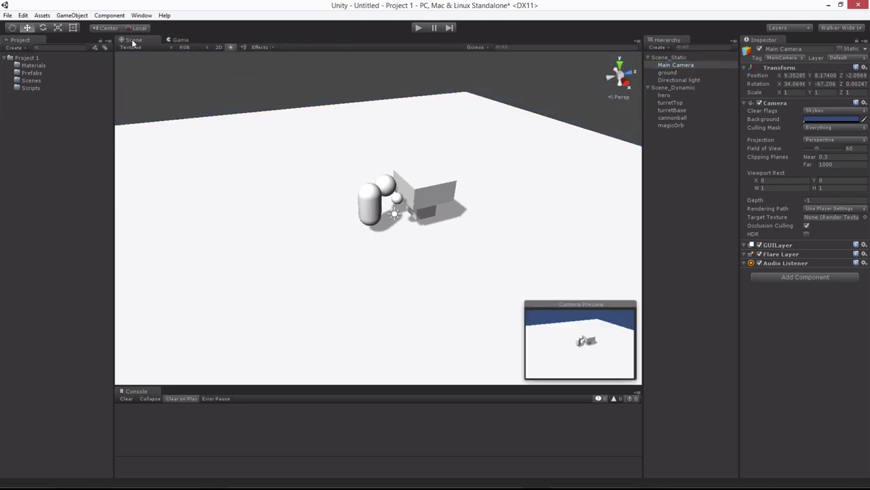
left_click(178, 40)
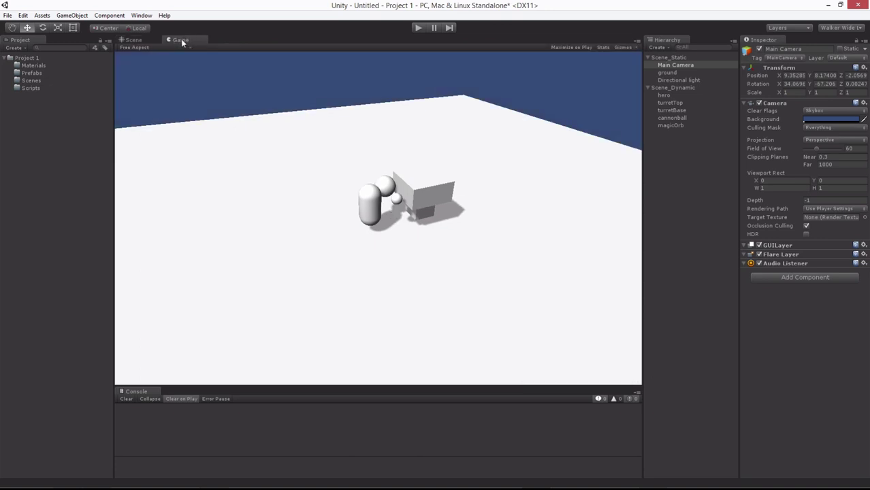
left_click(133, 41)
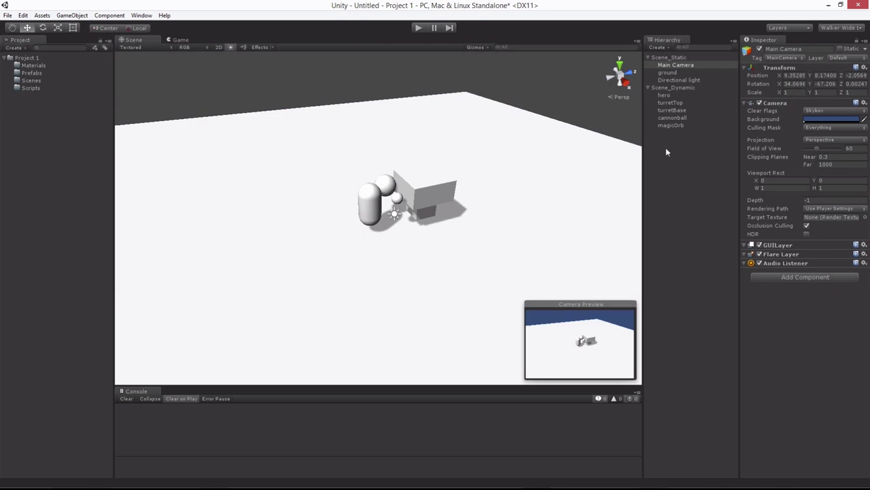
Slide the hero capsule away from the turret and lower it toward the ground
left_click(694, 143)
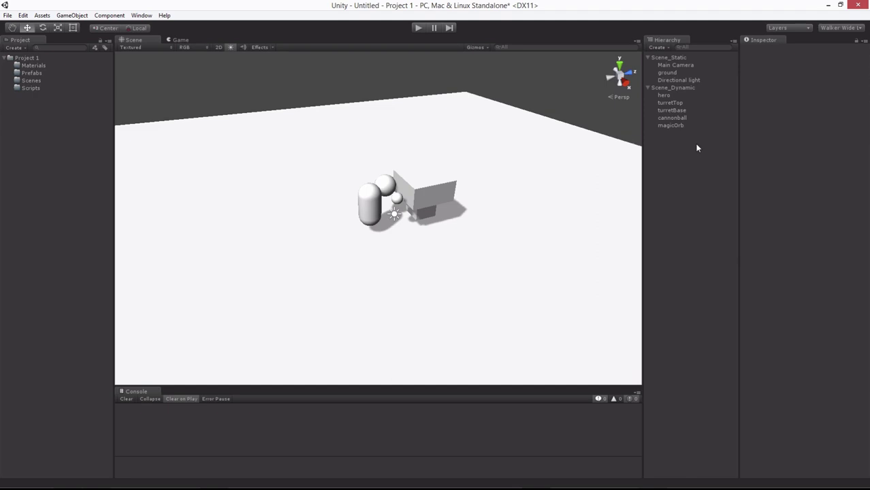
left_click(673, 65)
left_click(708, 71)
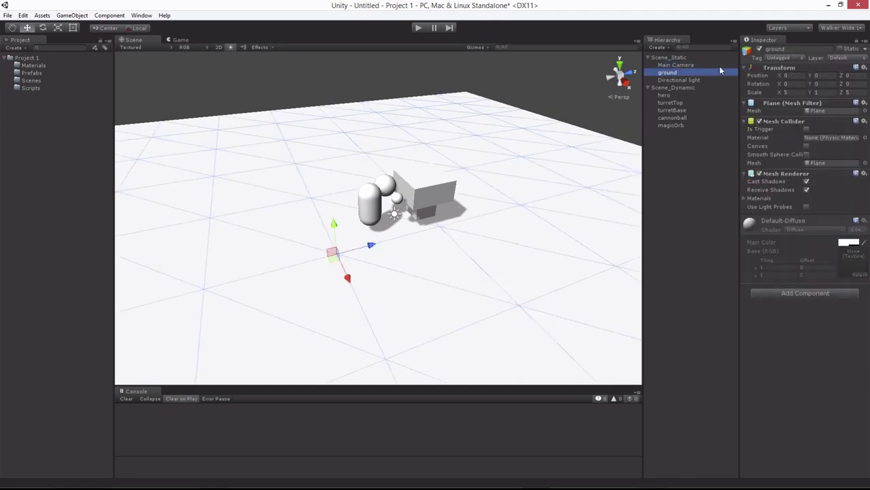
left_click(698, 79)
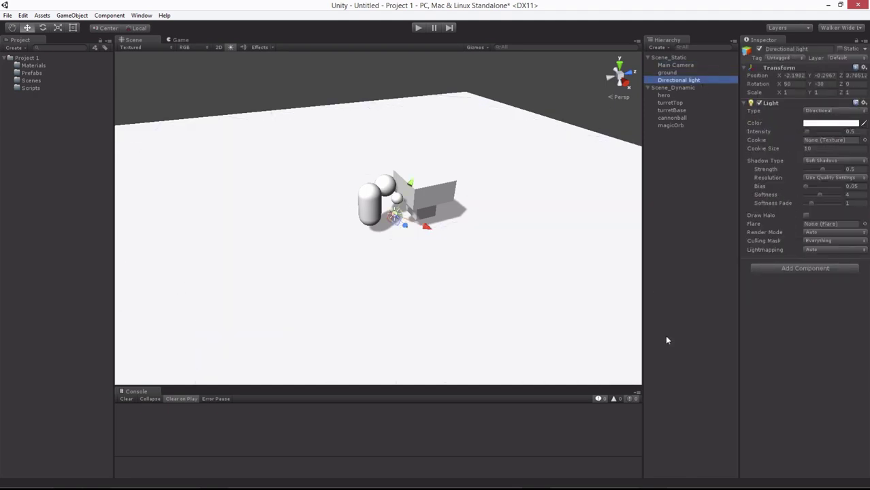
left_click(674, 88)
left_click(670, 98)
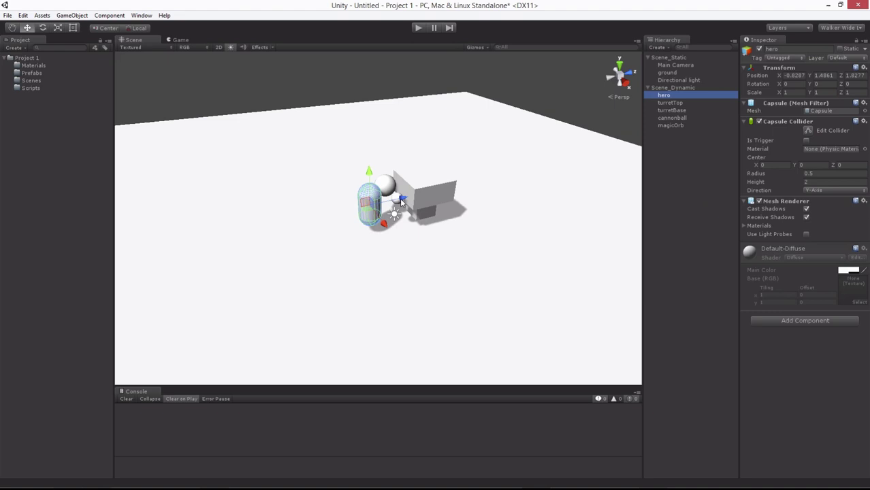
left_click_drag(401, 200, 367, 182)
scroll(359, 220, "up", 2)
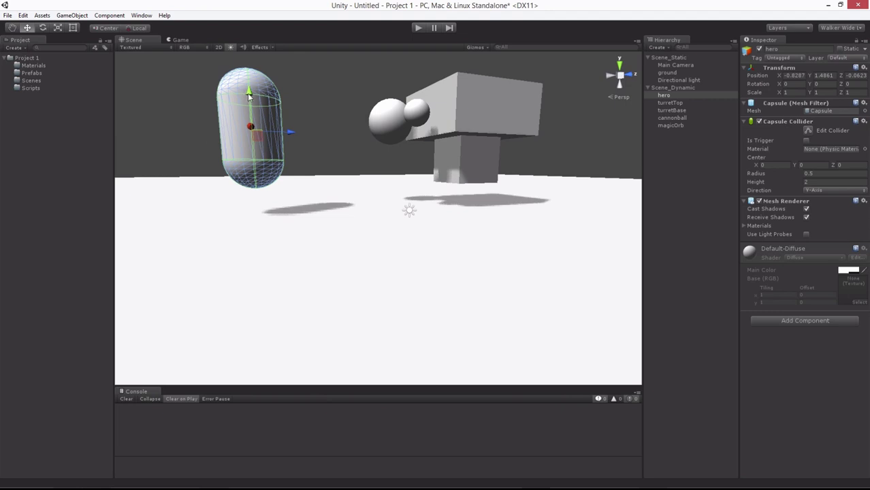
left_click_drag(249, 96, 250, 115)
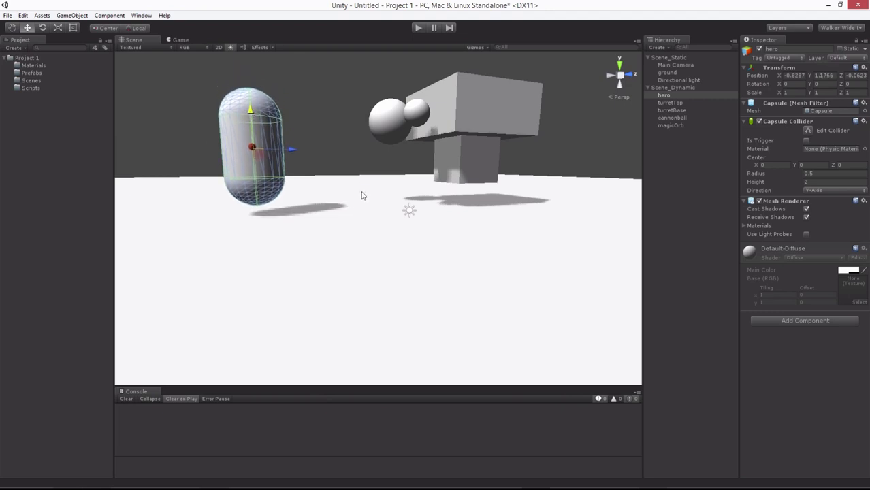
left_click_drag(361, 194, 341, 192, "alt")
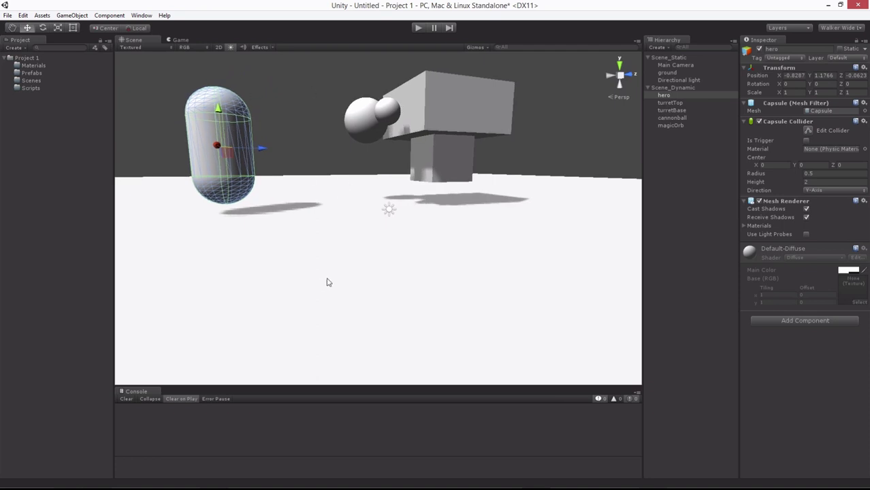
Lower turretTop and turretBase together and push them right, away from the hero
left_click(448, 107)
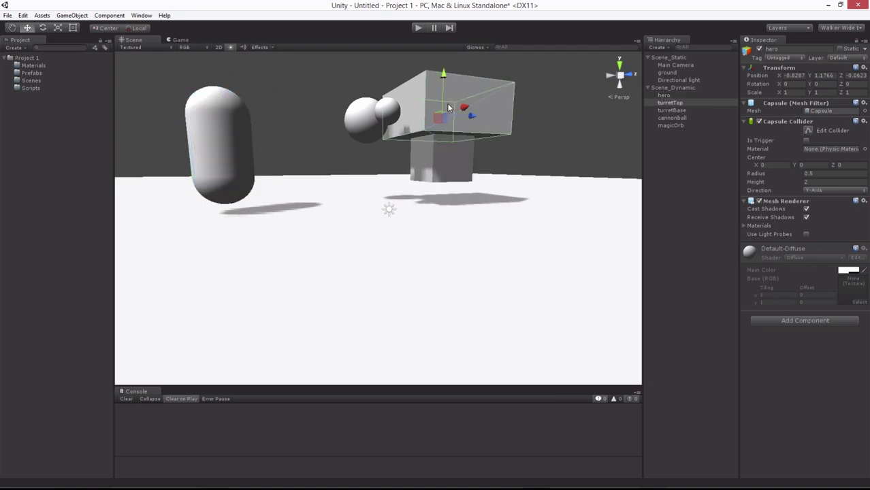
left_click(449, 163, "shift")
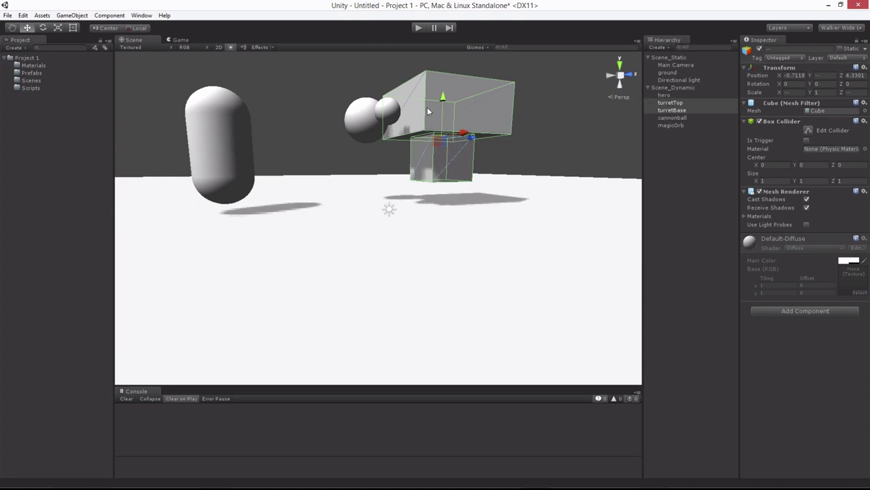
left_click_drag(441, 106, 430, 132)
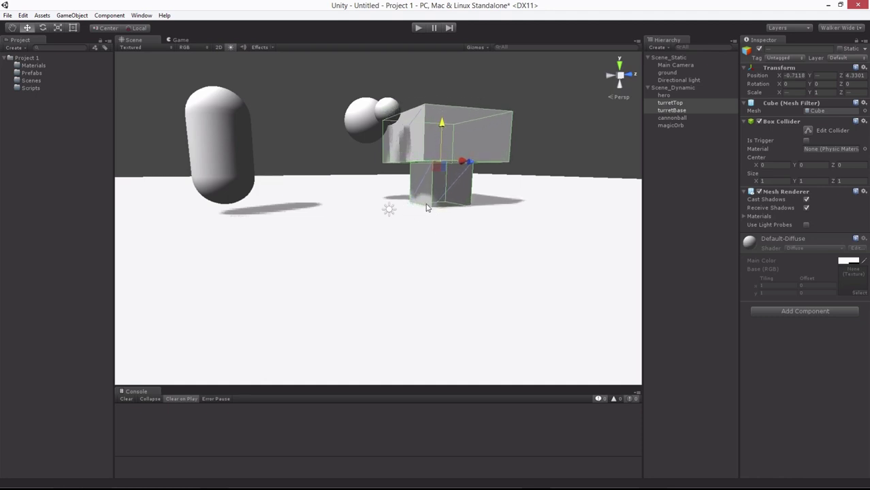
left_click_drag(507, 207, 479, 260, "alt")
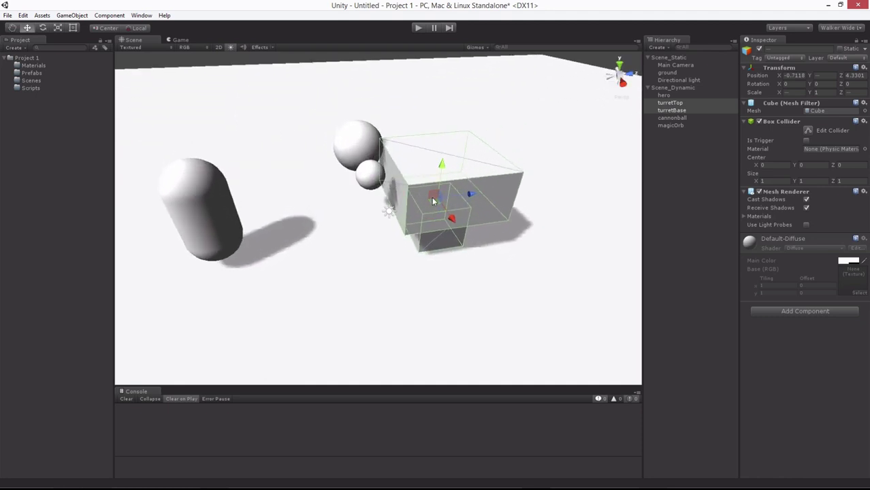
left_click_drag(451, 199, 541, 193)
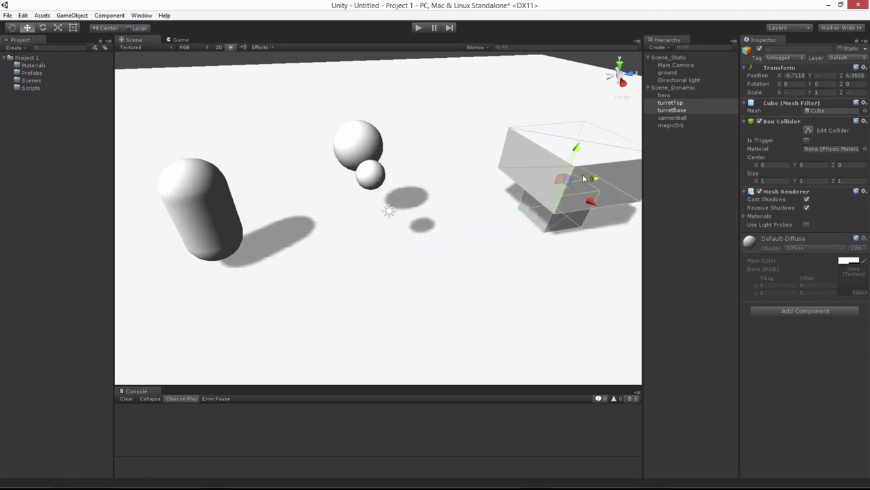
left_click_drag(381, 245, 458, 245, "alt")
Move the magicOrb aside and the cannonball to about -2.2463, 1.8734, 2.8561
left_click(408, 205)
left_click(376, 179)
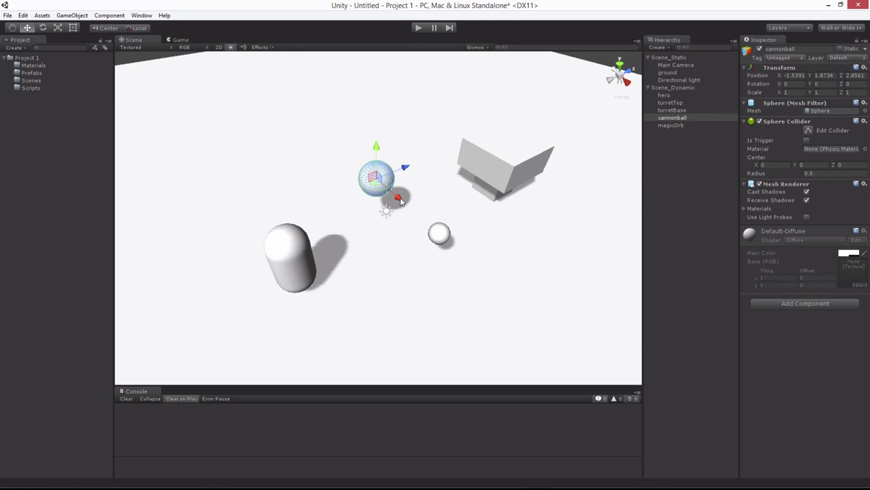
left_click_drag(402, 247, 422, 269, "alt")
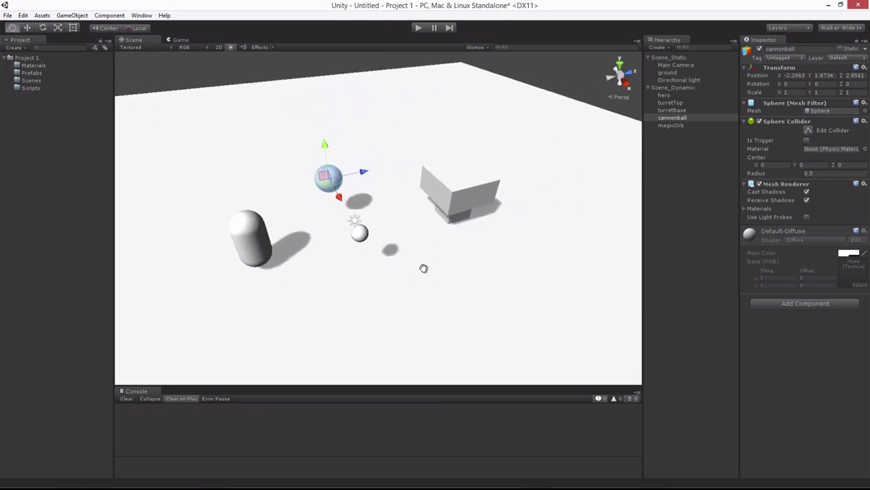
Select the Directional light and switch the move handle to Global axes
left_click(185, 67)
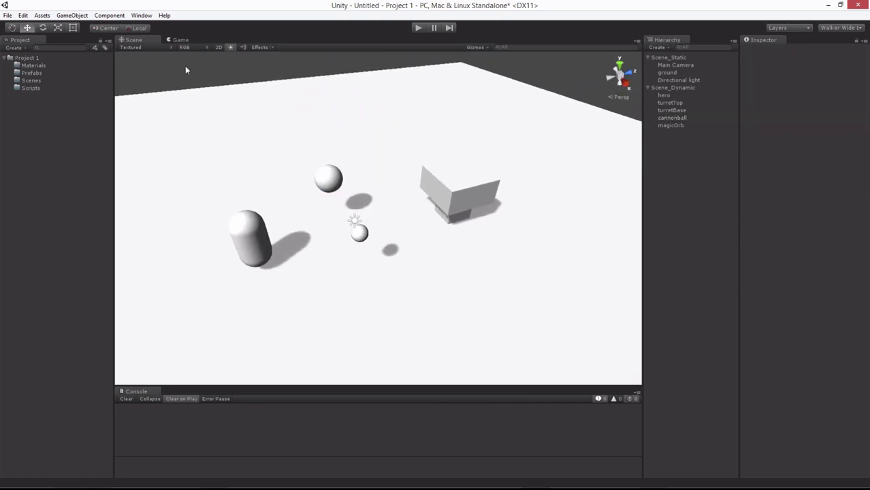
left_click(354, 221)
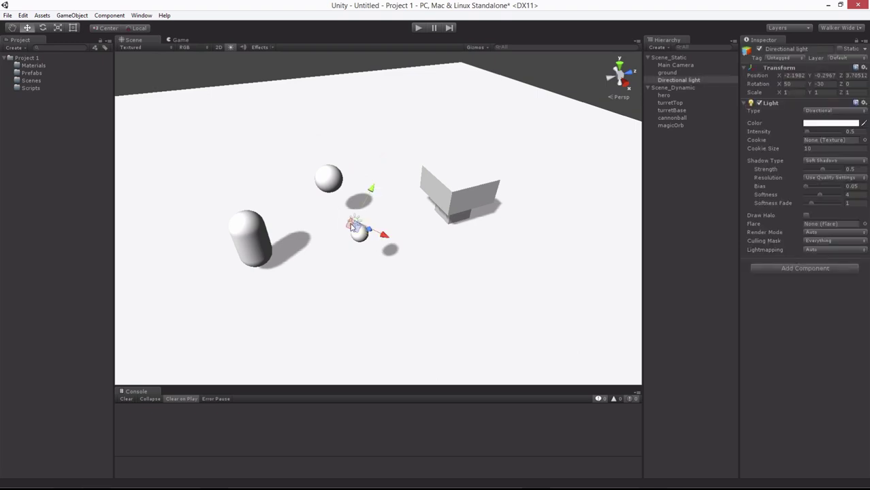
left_click_drag(396, 295, 313, 297, "alt")
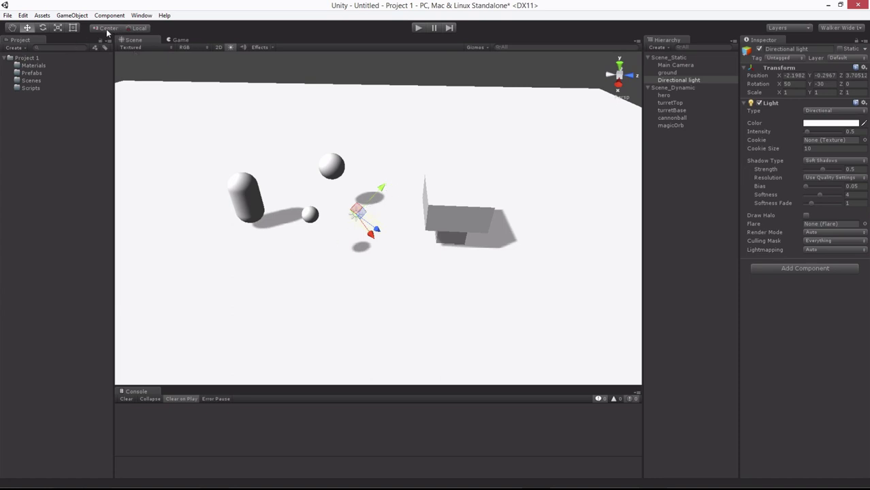
left_click(137, 28)
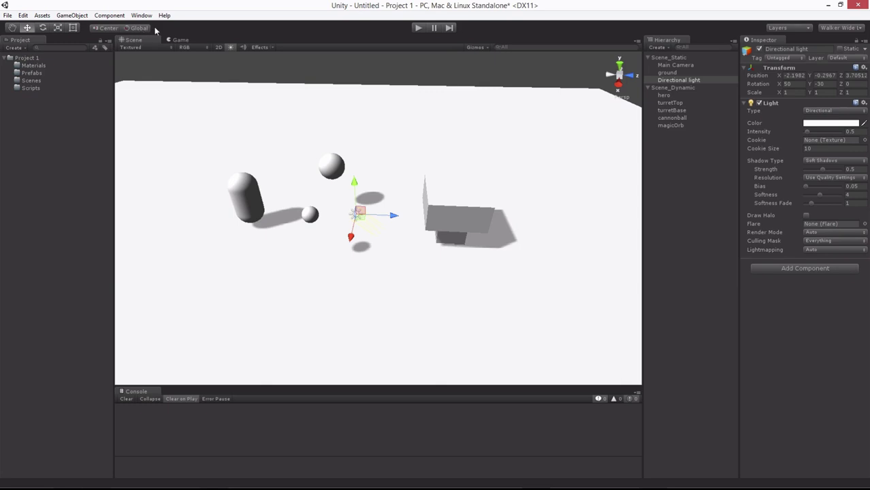
left_click(136, 29)
left_click(136, 28)
left_click(136, 28)
left_click(136, 30)
Raise the Directional light along Y to about -2.1982, 5.0032, 3.7051
left_click_drag(355, 185, 332, 73)
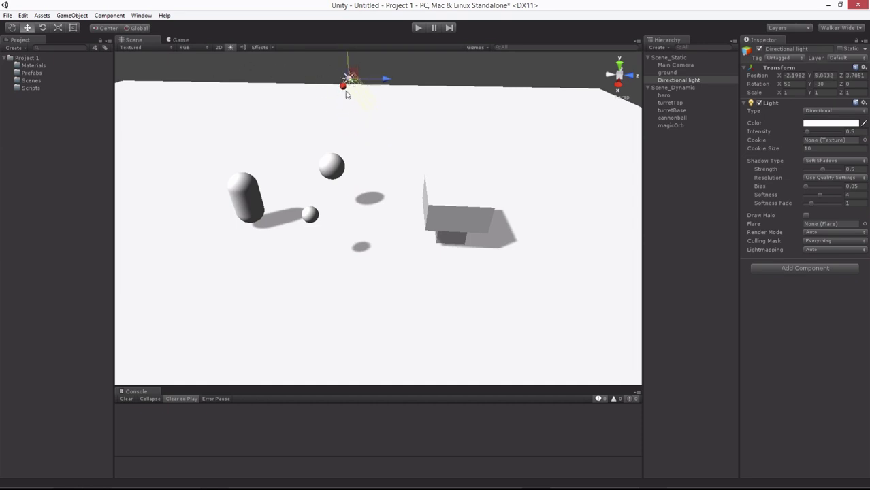
key("alt")
left_click_drag(325, 270, 371, 249, "alt")
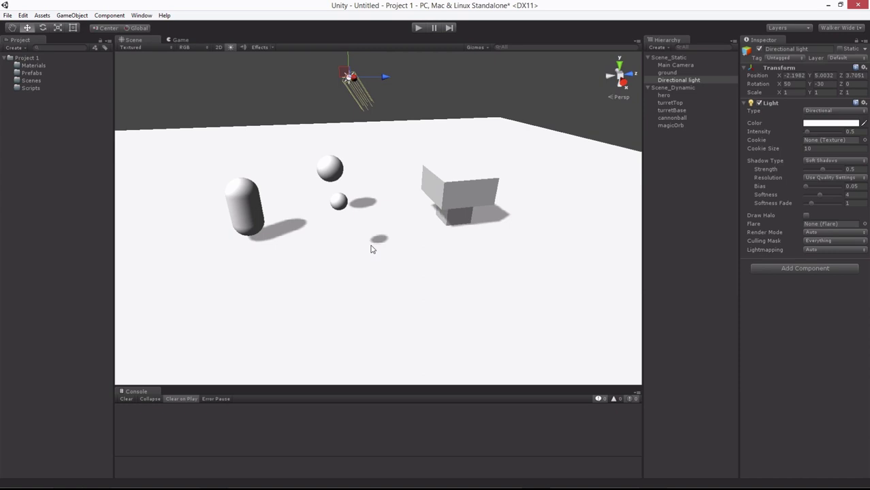
middle_click_drag(370, 164, 361, 209)
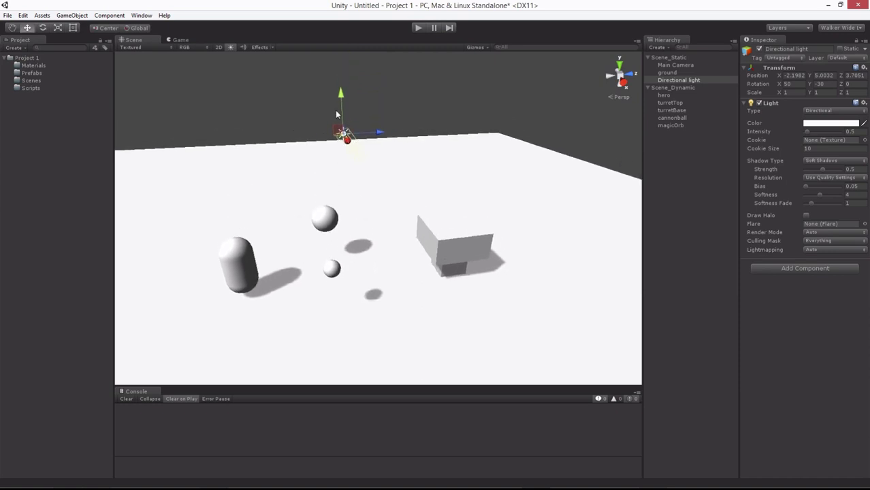
left_click_drag(343, 109, 341, 58)
left_click(271, 97)
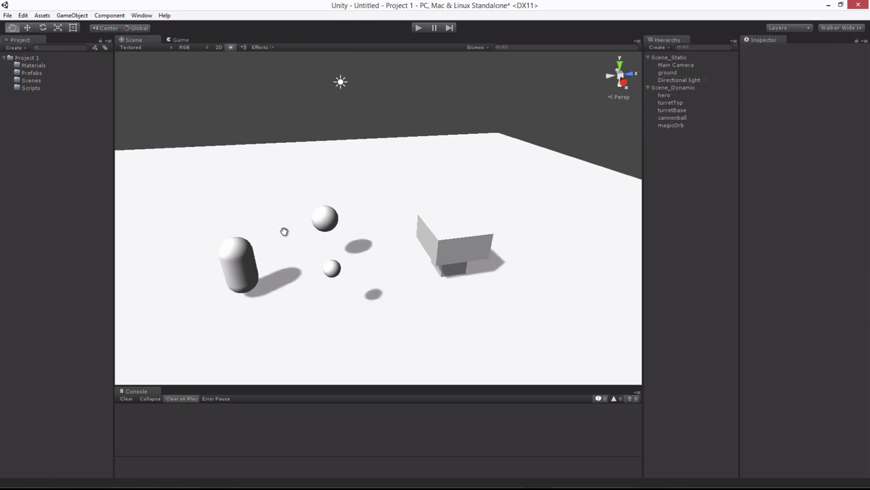
middle_click_drag(285, 229, 288, 190)
left_click_drag(287, 190, 323, 226, "alt")
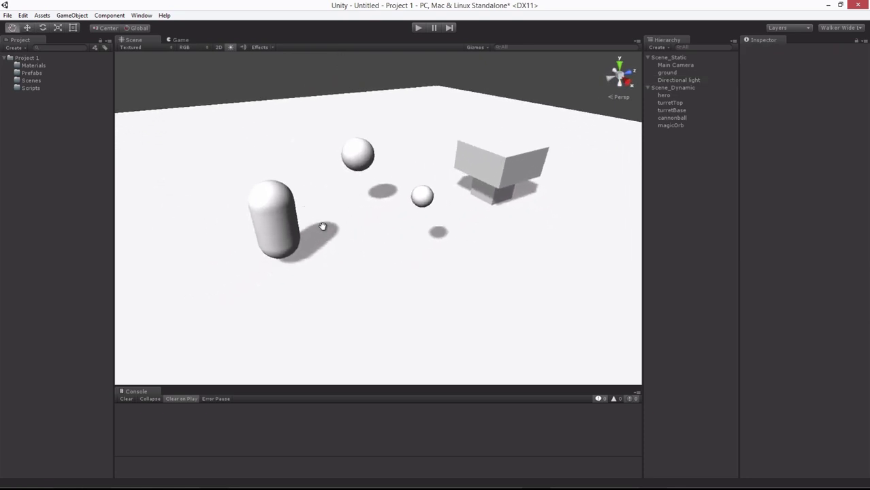